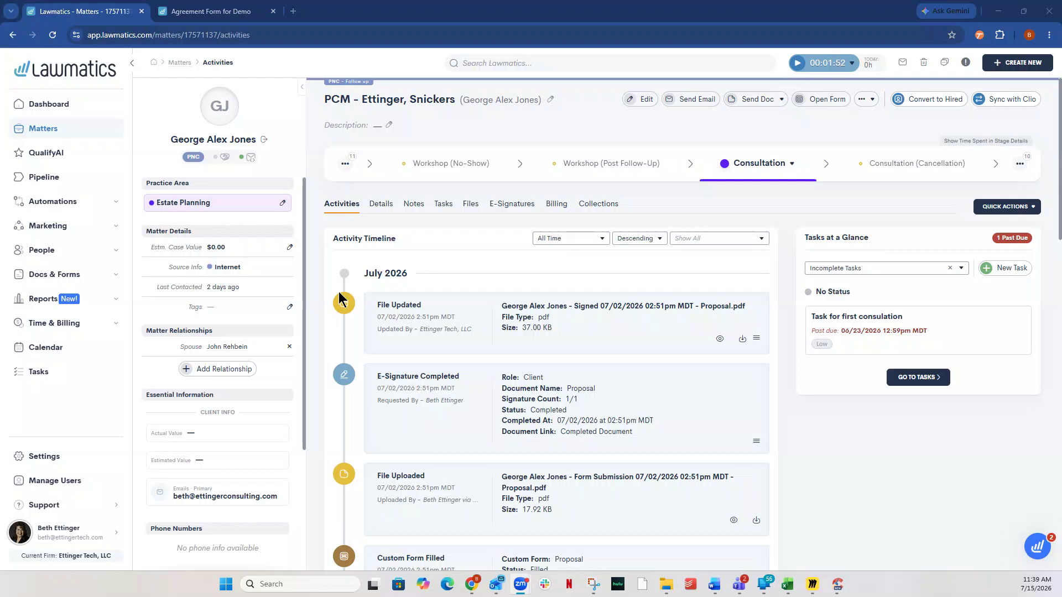
Step: Submit the completed Agreement Form for Demo and refresh the matter's activity timeline
left_click(212, 14)
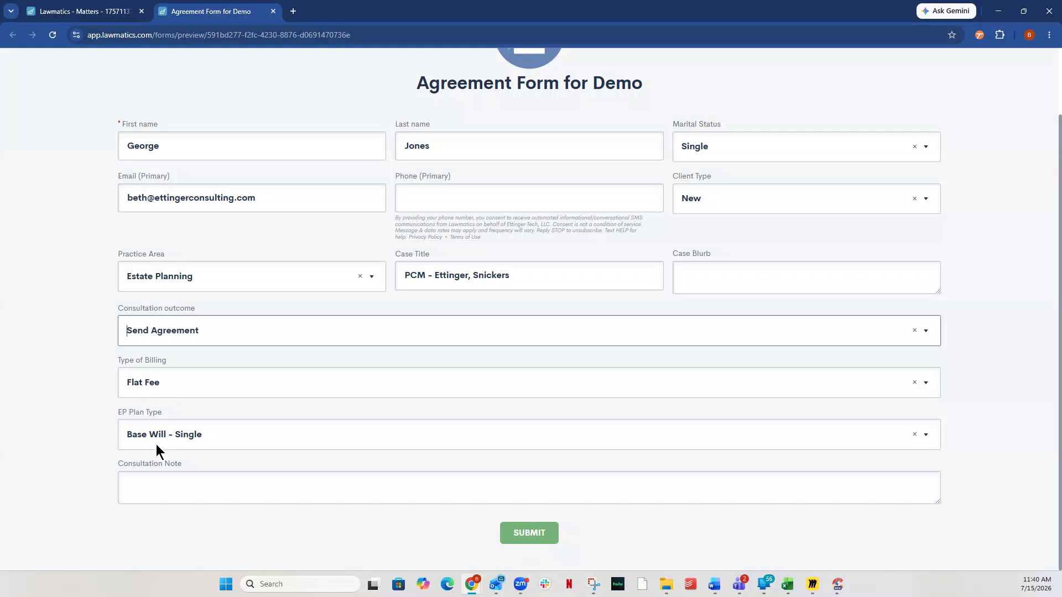
left_click(530, 534)
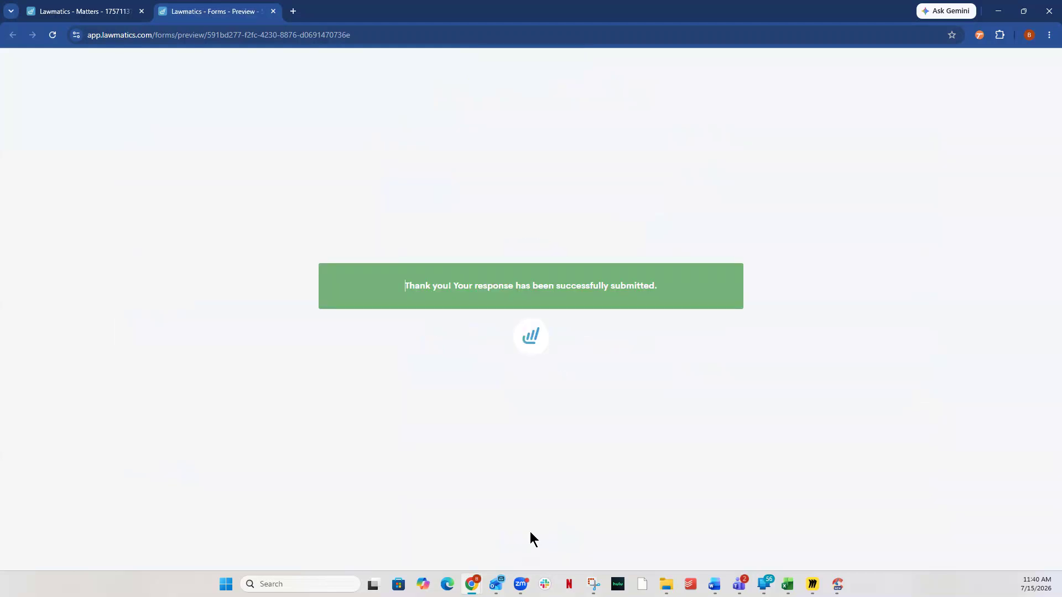
left_click(108, 16)
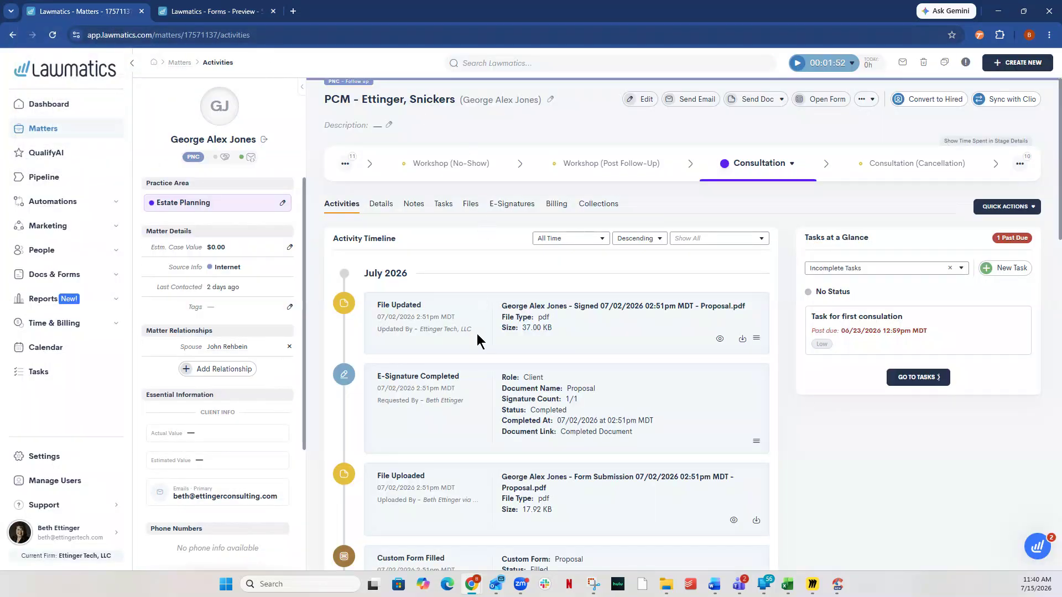
left_click(52, 35)
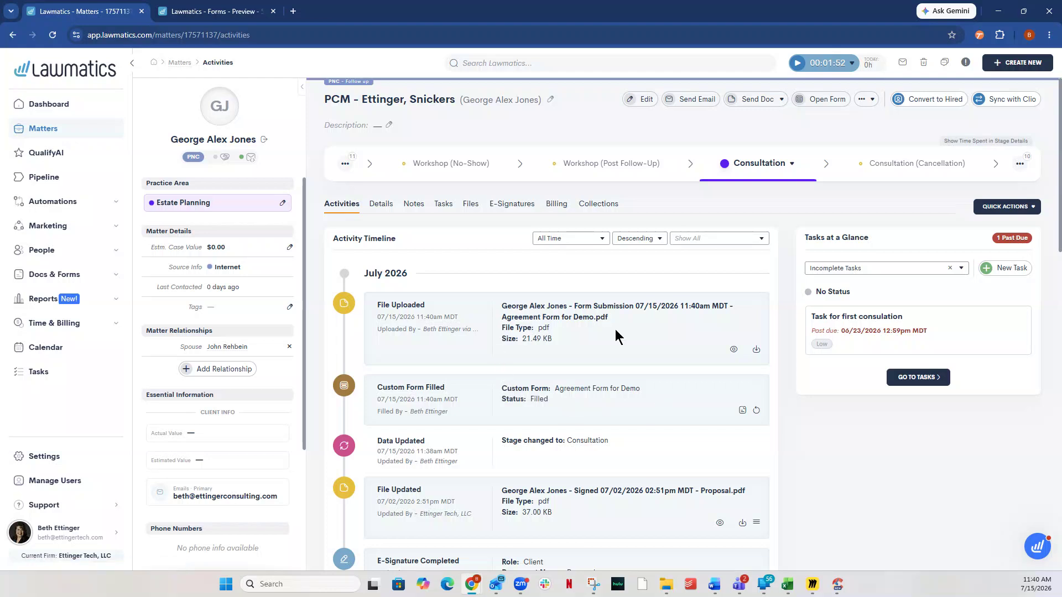
Step: Preview the uploaded form submission and examine the details of the "Draft document review and send" automation in the refreshed activity timeline
left_click(733, 350)
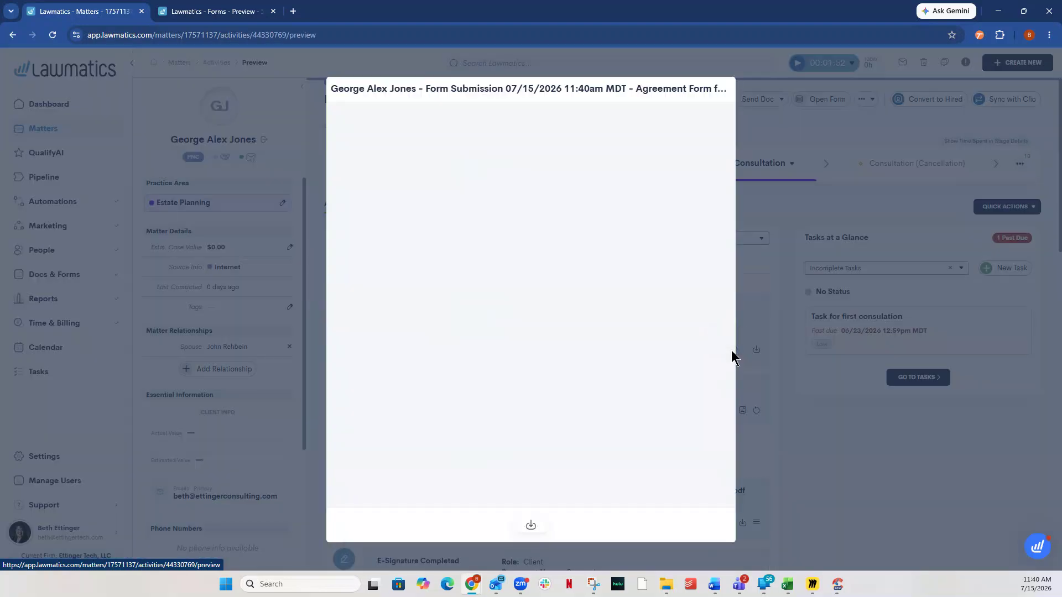
left_click(910, 494)
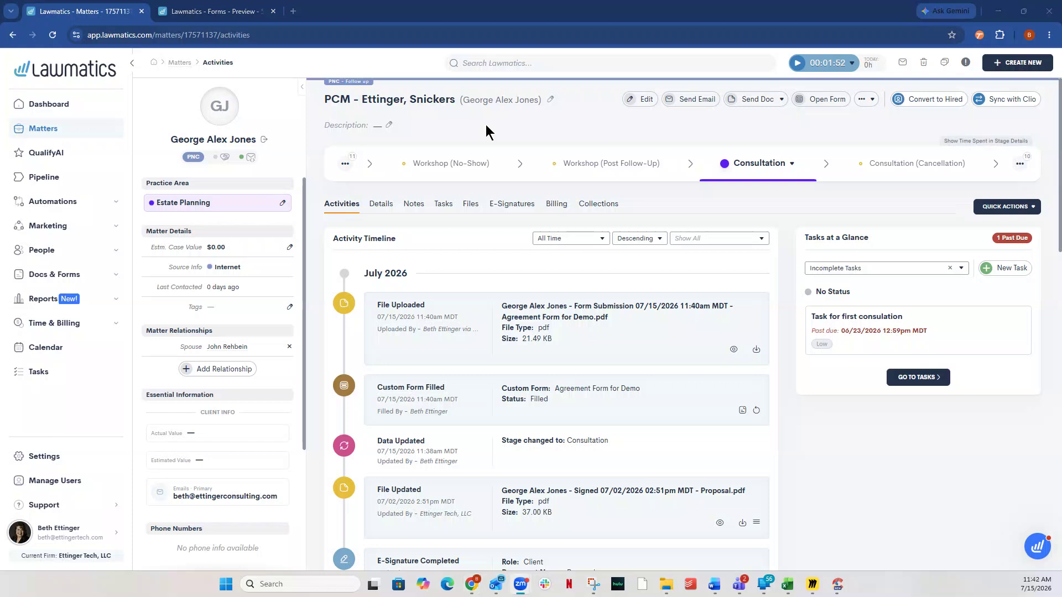
left_click(52, 36)
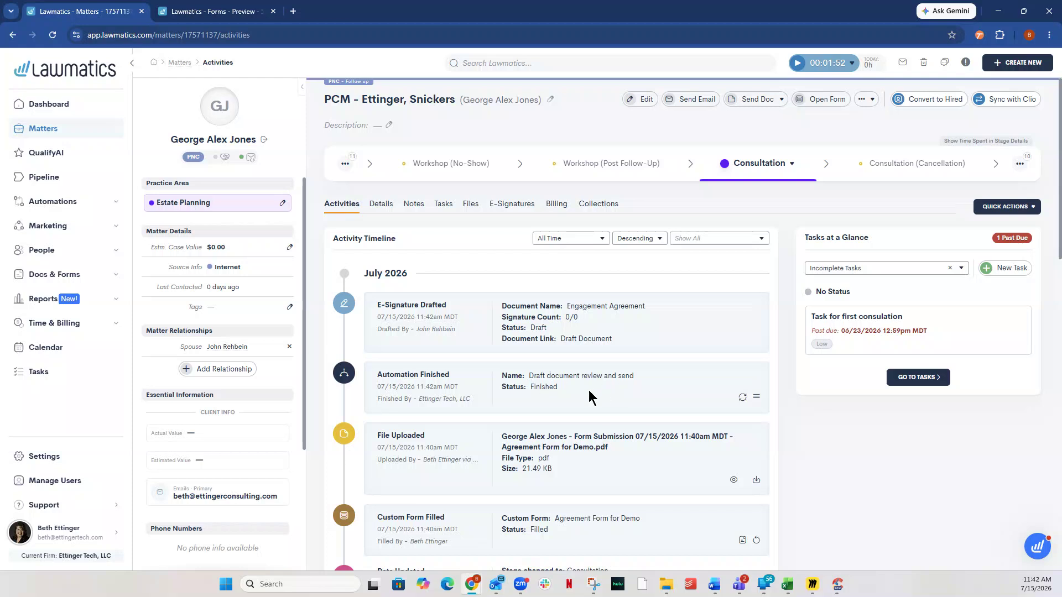
left_click(756, 398)
scroll(691, 382, "down", 3)
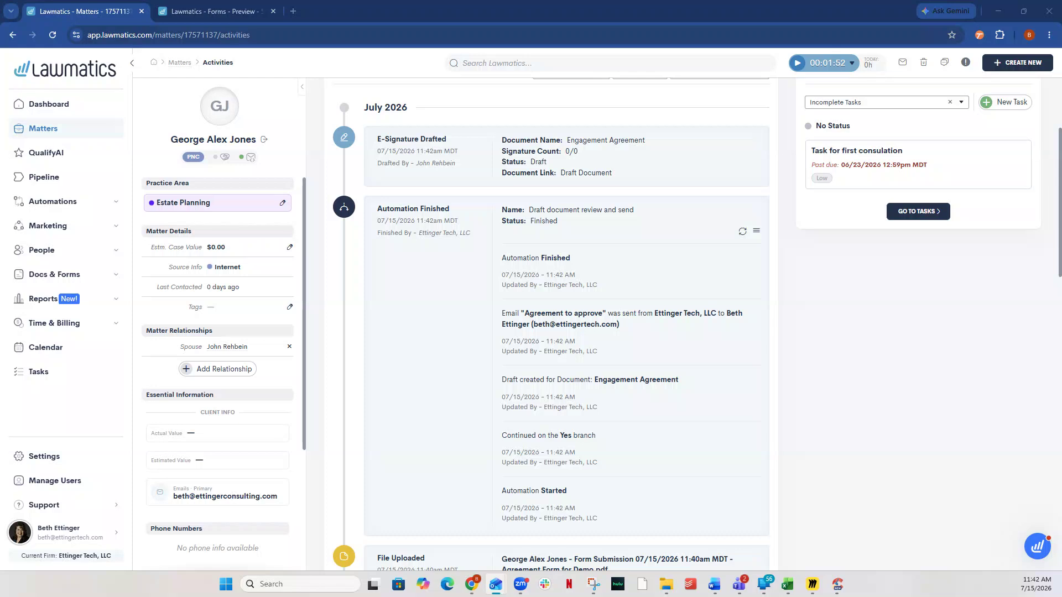
Step: Switch to the "Agreement to approve" email in Outlook and follow its link to the matter's e-signature documents
left_click_drag(1061, 65, 621, 65)
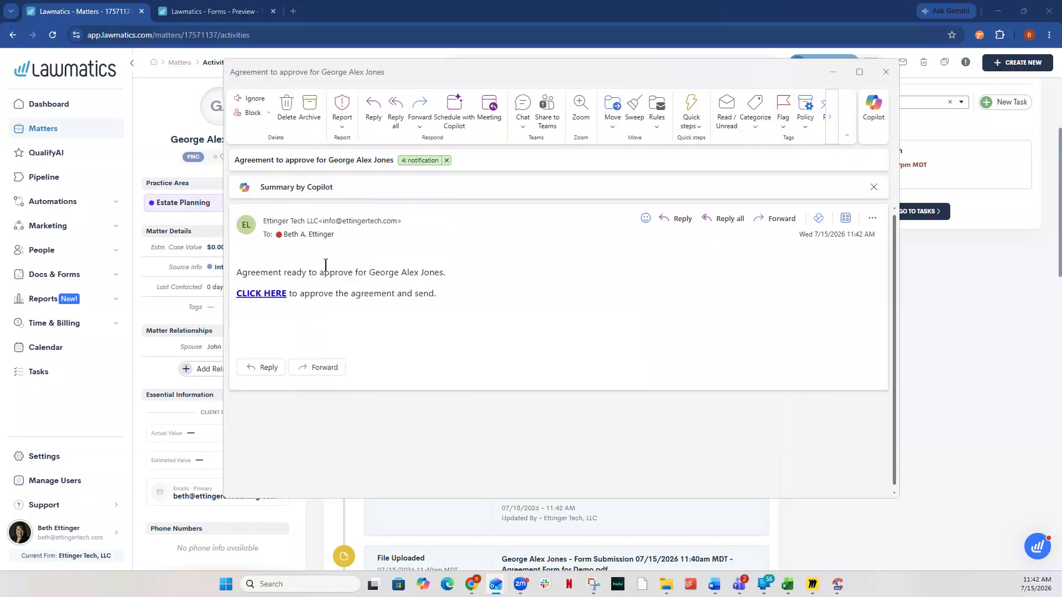
mouse_move(266, 299)
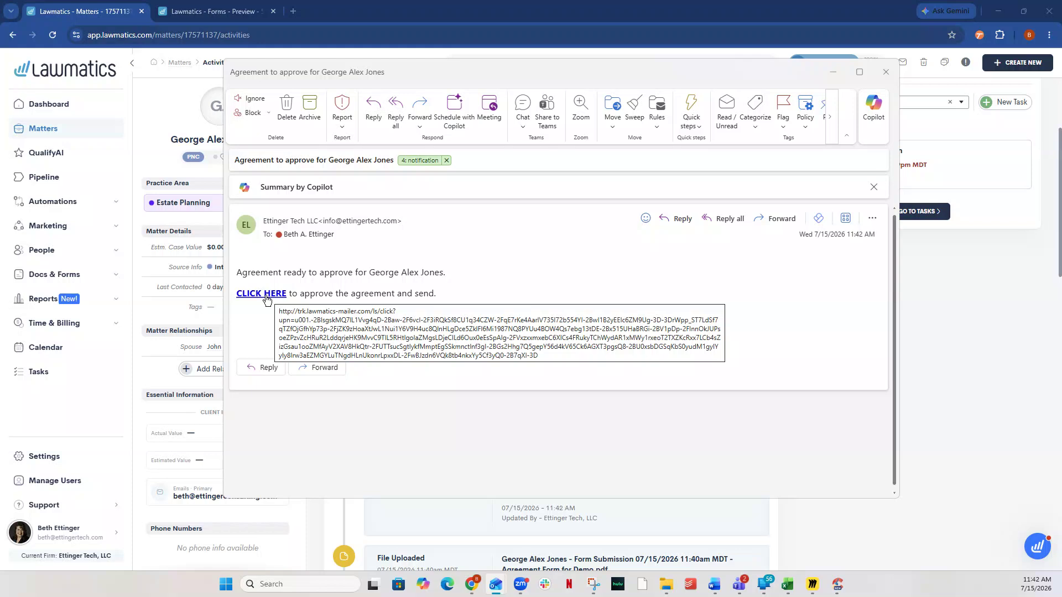
left_click(266, 298)
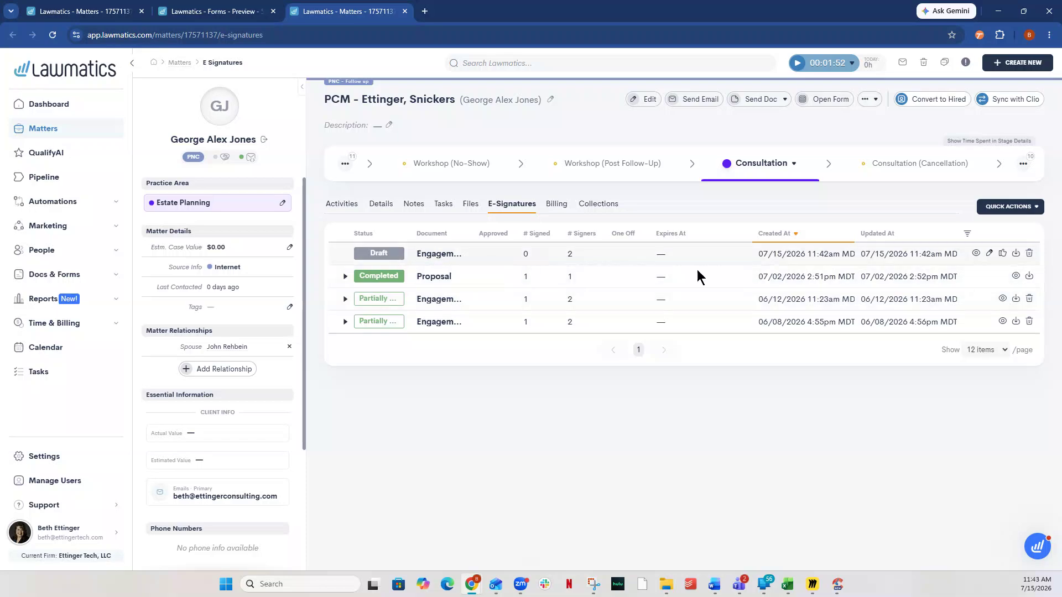
Step: Preview the draft Engagement Agreement, read it through to the signature blocks, and close the preview
left_click(976, 253)
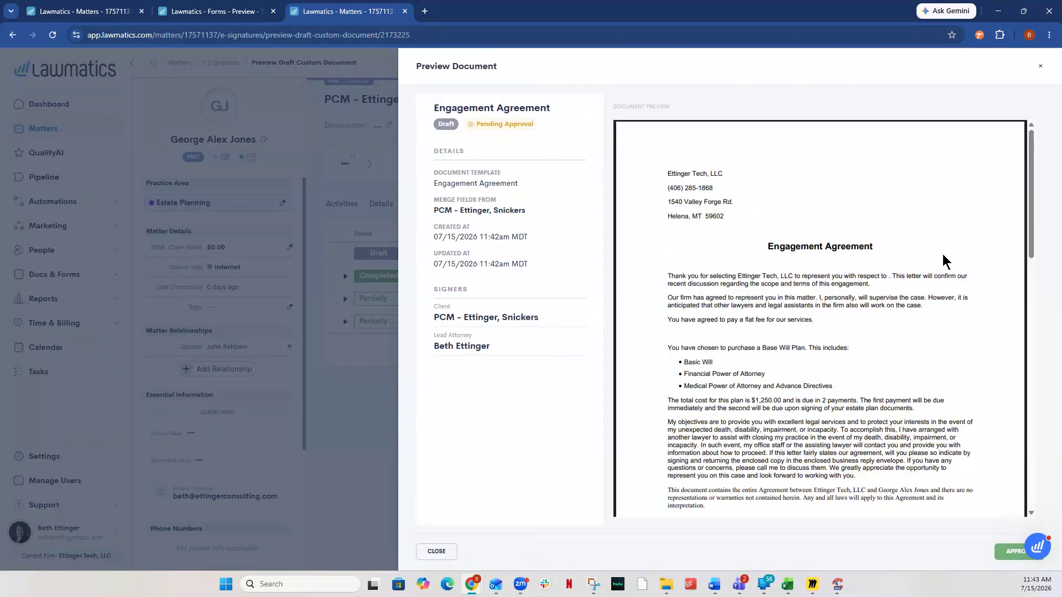
scroll(897, 354, "down", 10)
scroll(896, 354, "down", 5)
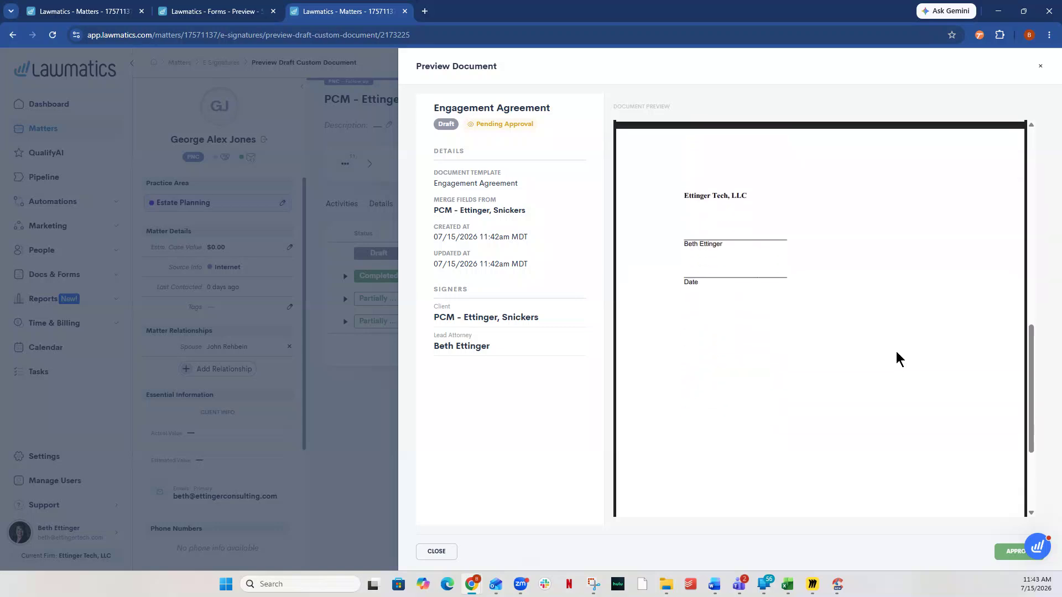
scroll(896, 354, "up", 8)
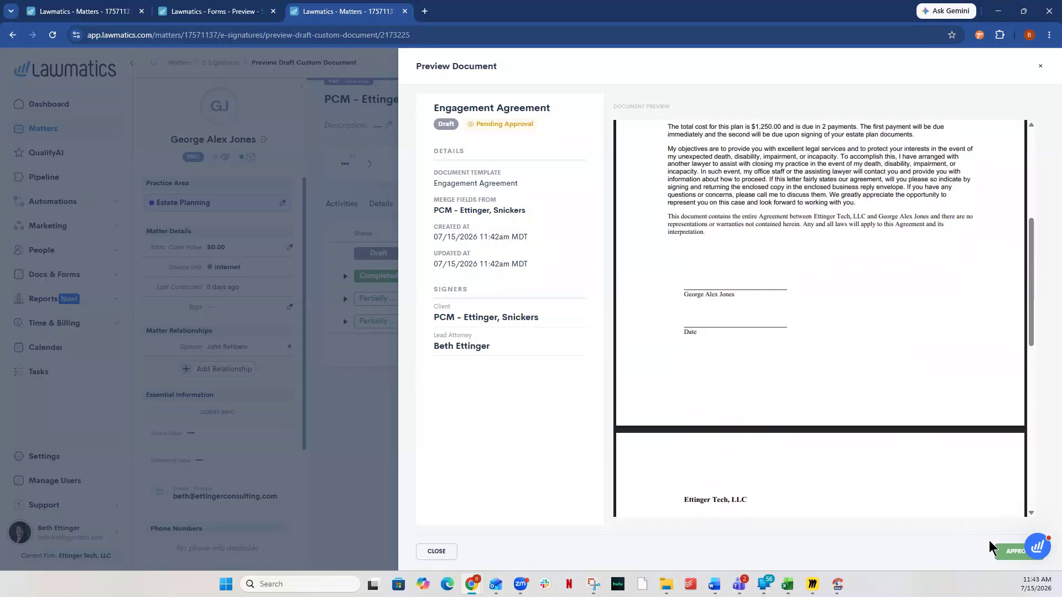
left_click(443, 551)
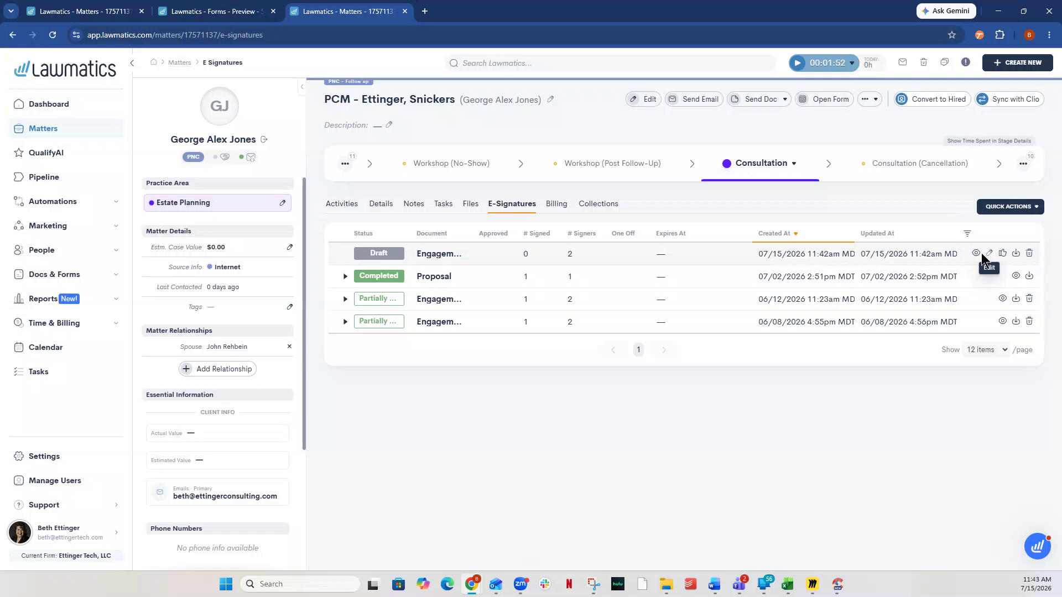
Step: Open the draft Engagement Agreement for editing, review its signer roles, text and signature fields, and close it
left_click(990, 256)
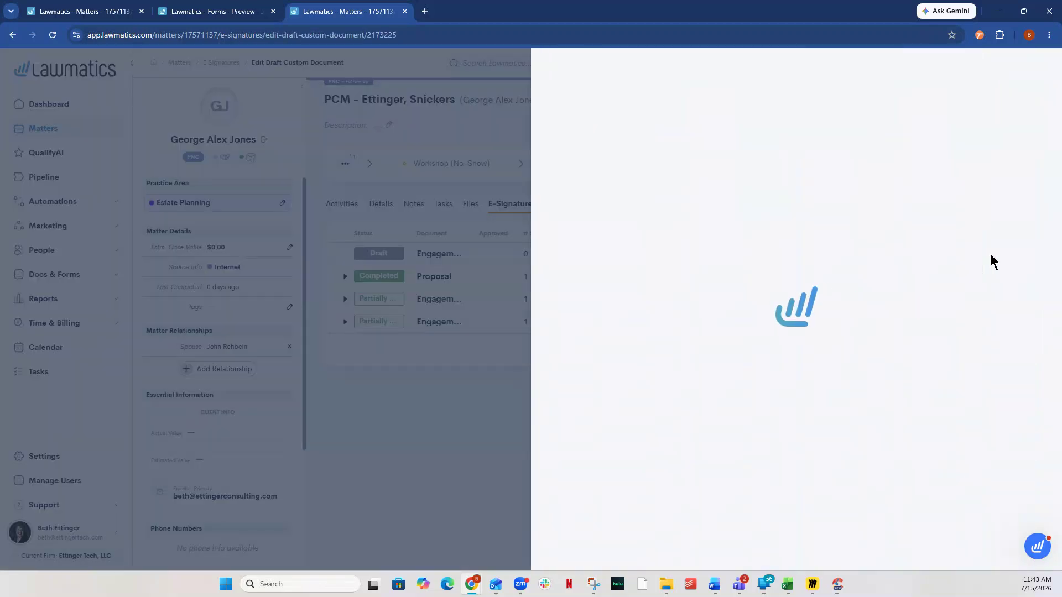
scroll(849, 336, "down", 3)
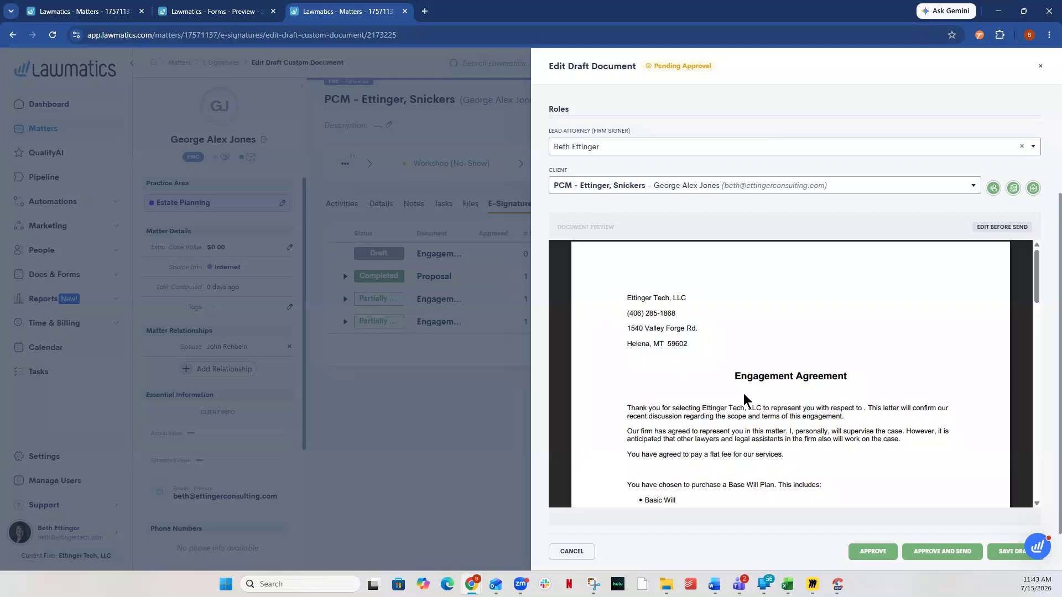
scroll(741, 382, "down", 5)
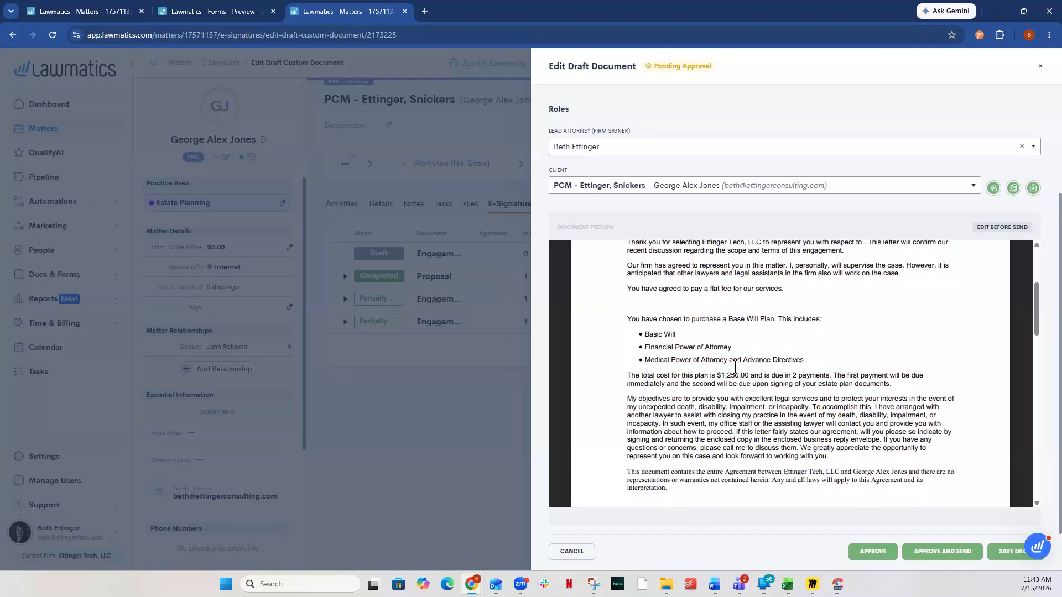
scroll(820, 447, "down", 2)
scroll(786, 377, "down", 2)
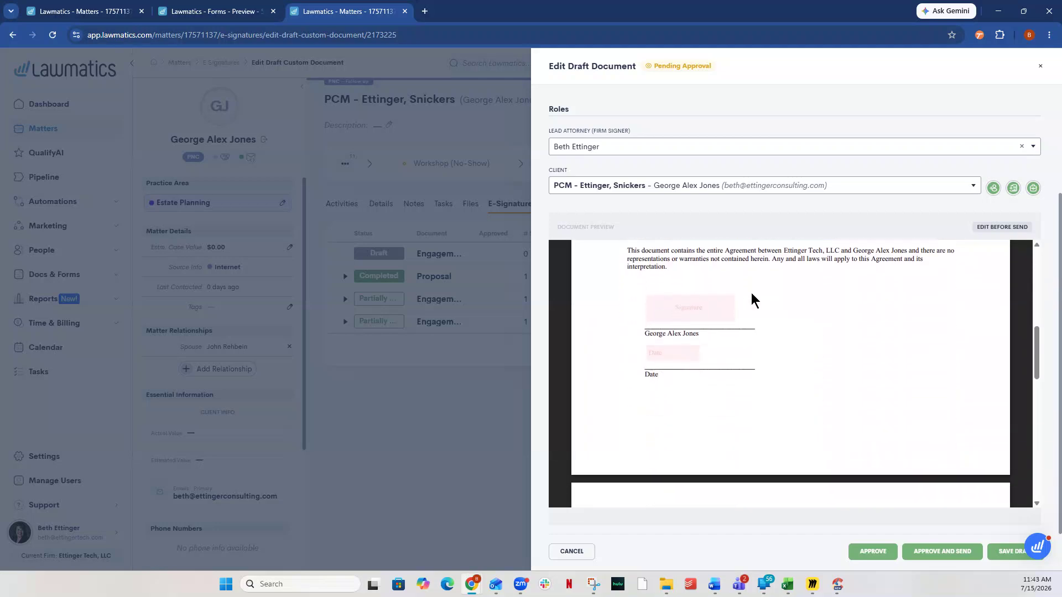
scroll(851, 434, "down", 4)
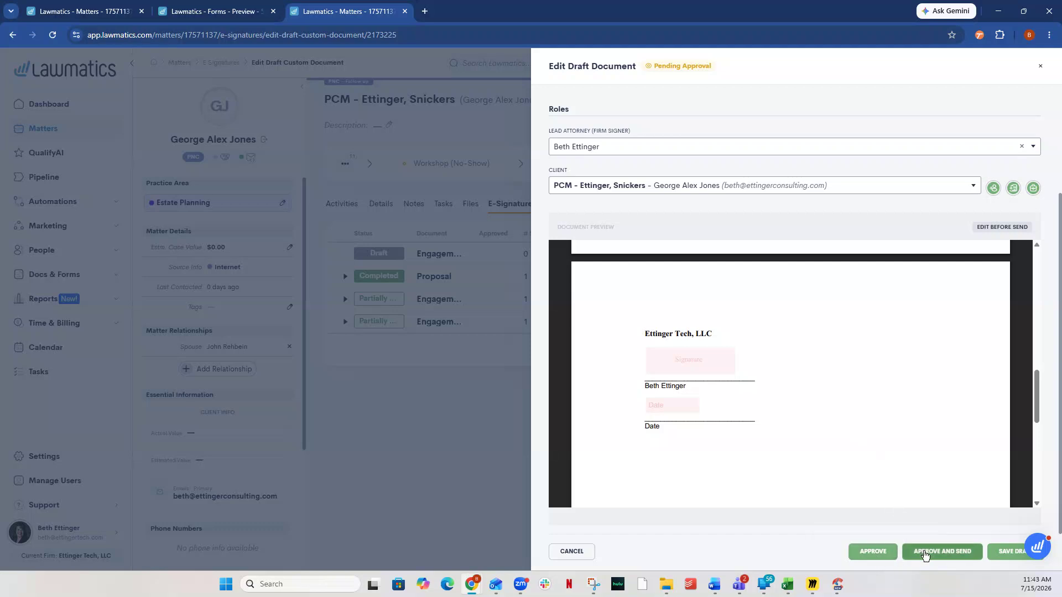
left_click(873, 552)
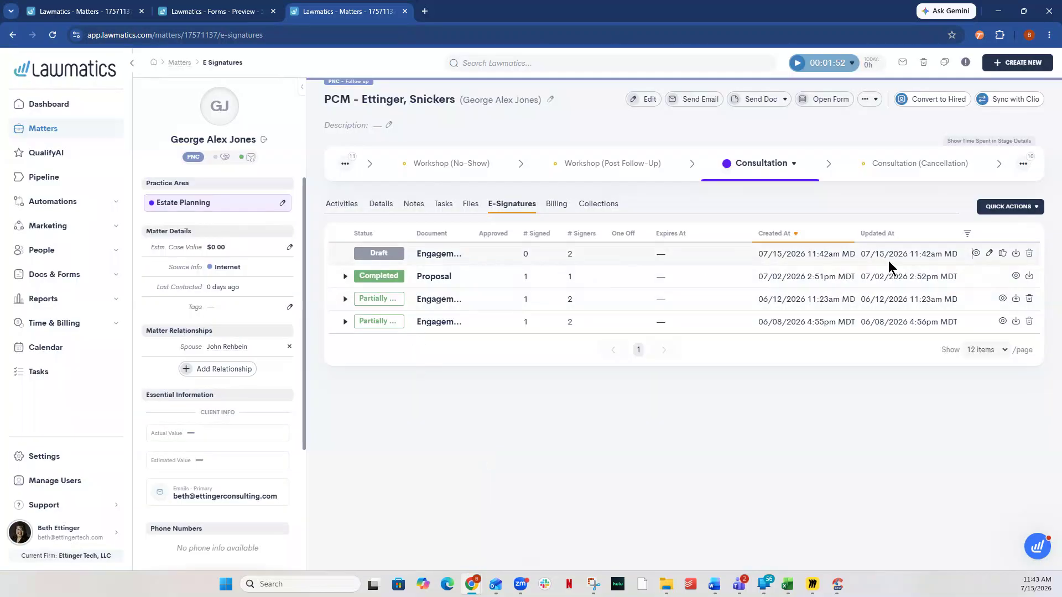
Step: Examine the ways to approve the draft Engagement Agreement from the document list, its preview and its edit form without approving it
left_click(1001, 255)
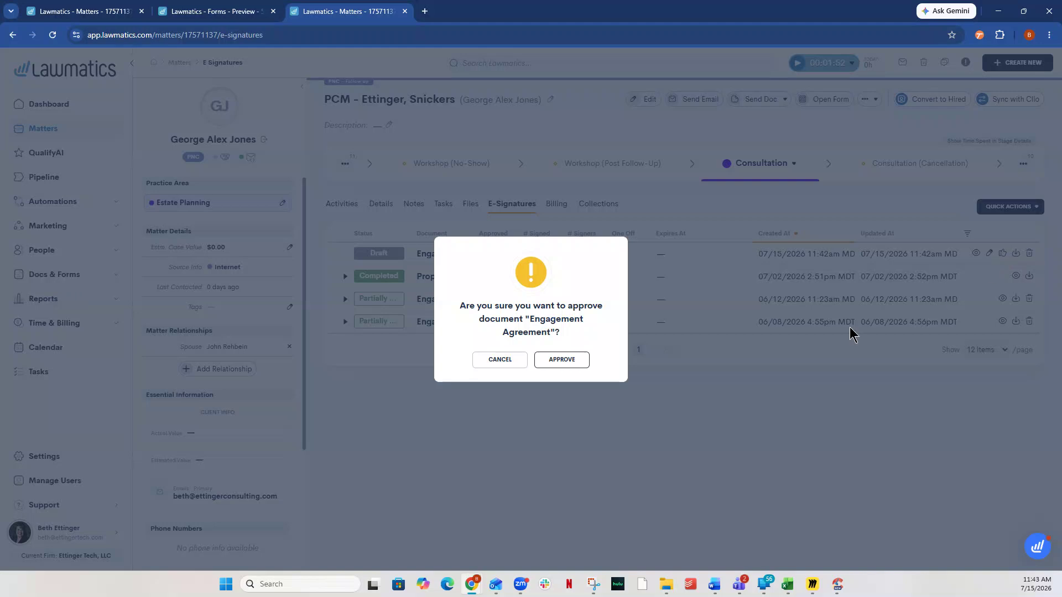
left_click(481, 361)
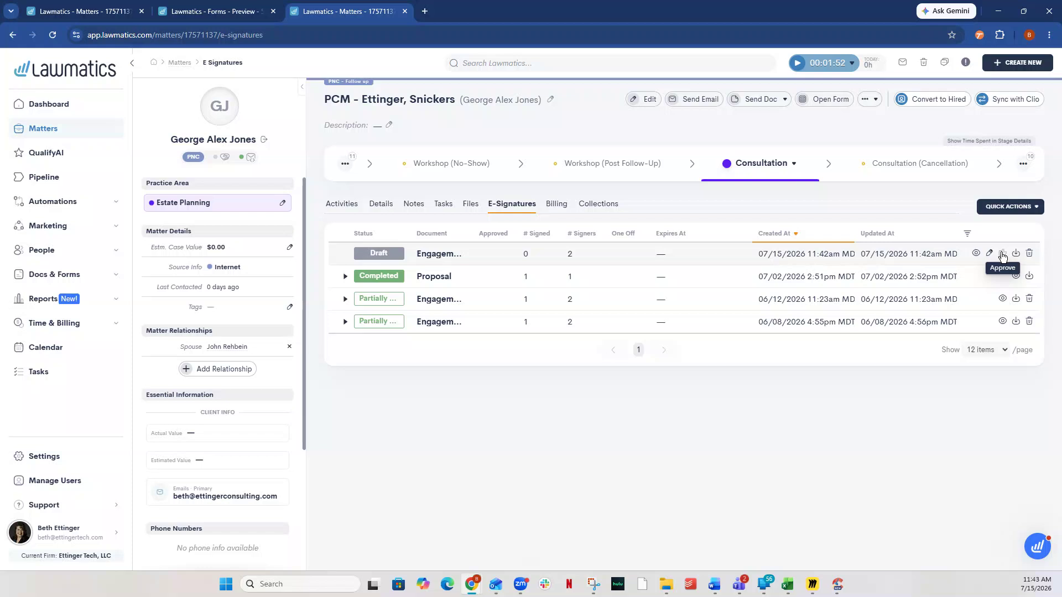
left_click(976, 253)
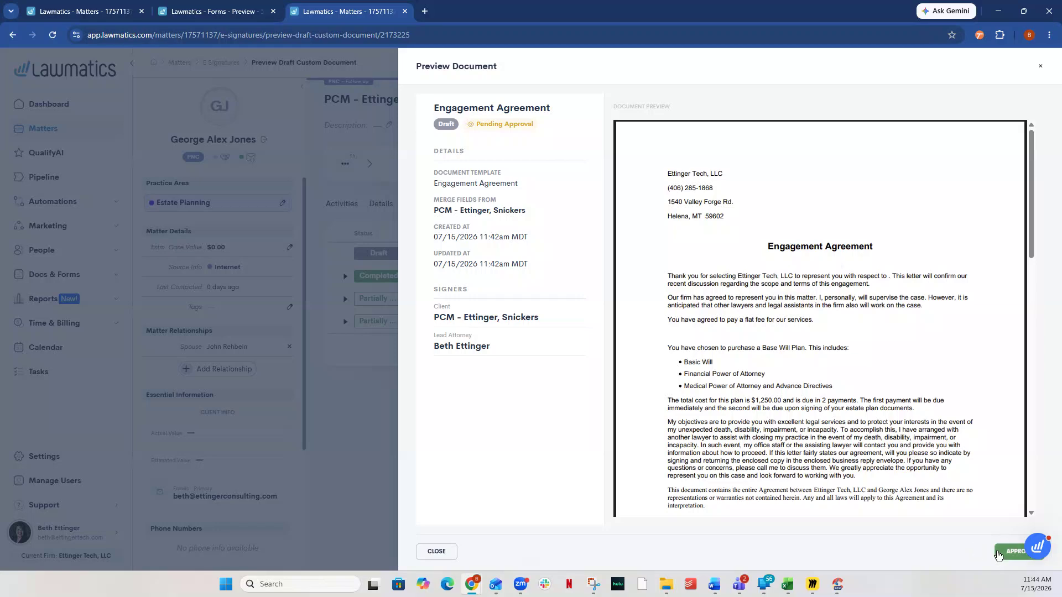
left_click(436, 551)
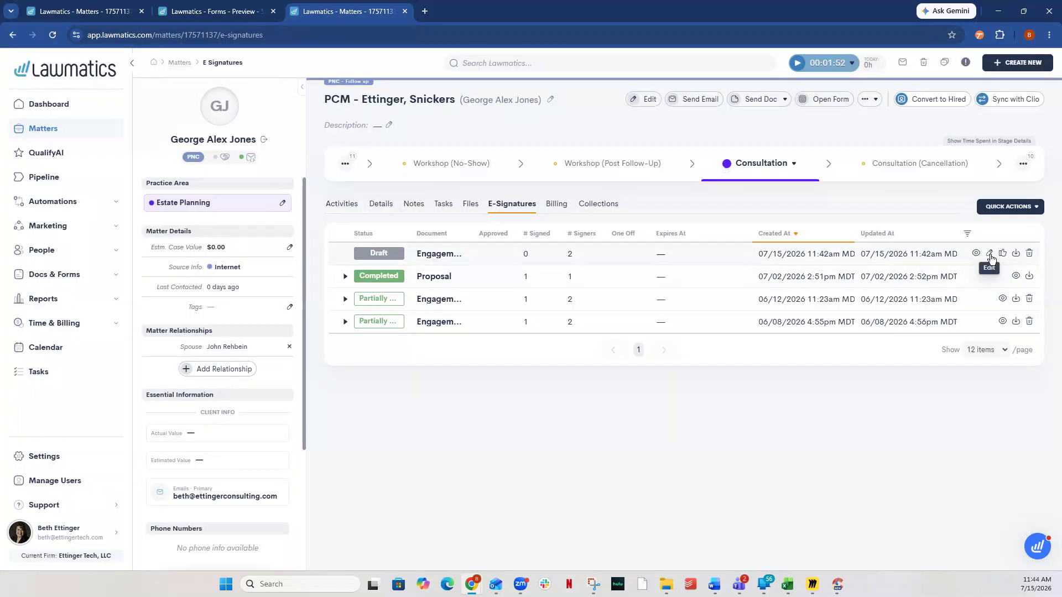
left_click(990, 254)
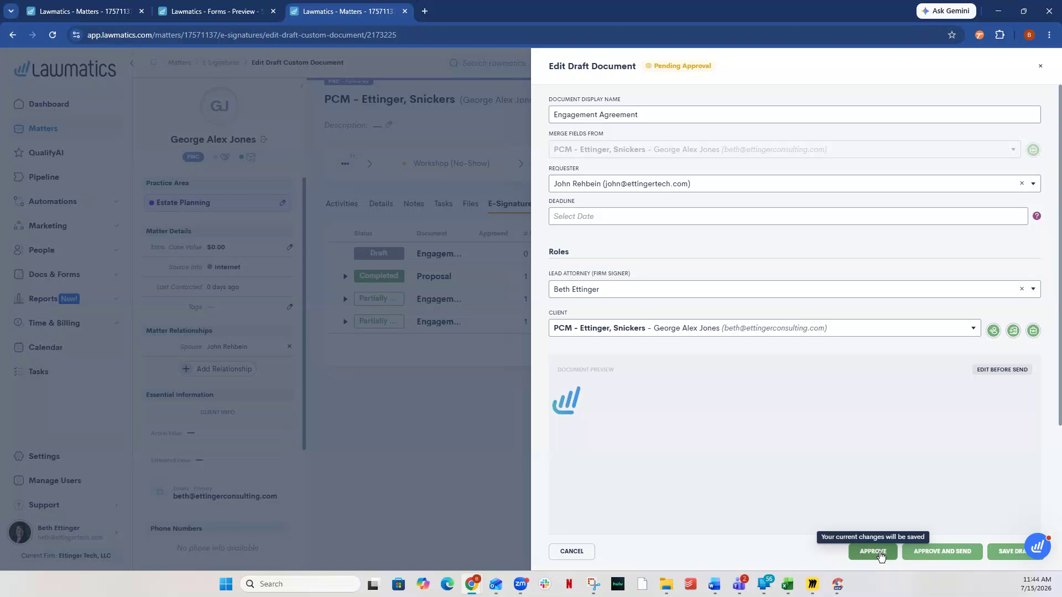
left_click(419, 425)
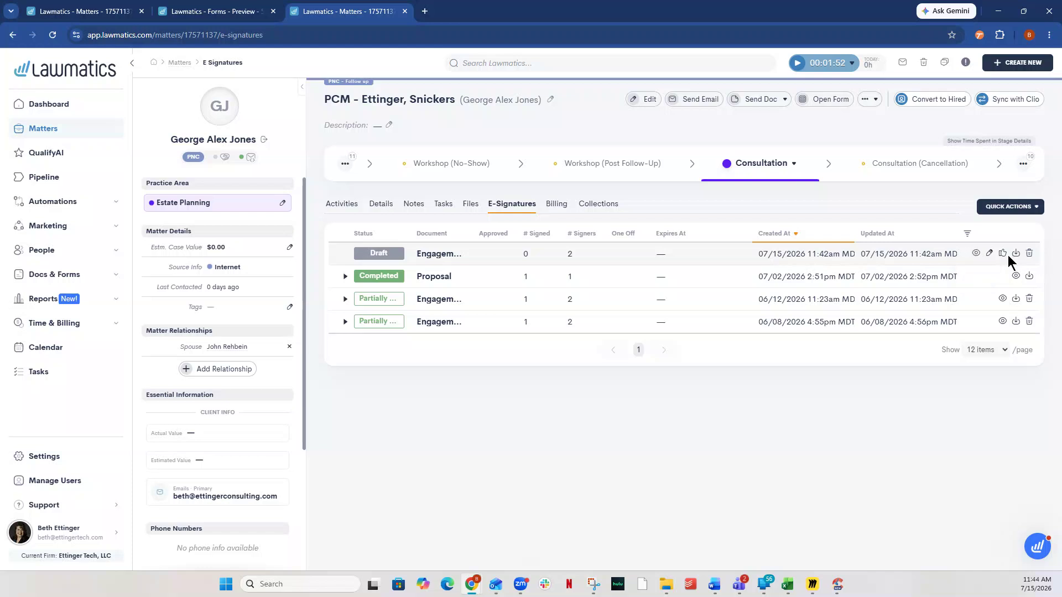
Step: Approve the draft Engagement Agreement directly from the e-signature document list
left_click(1004, 254)
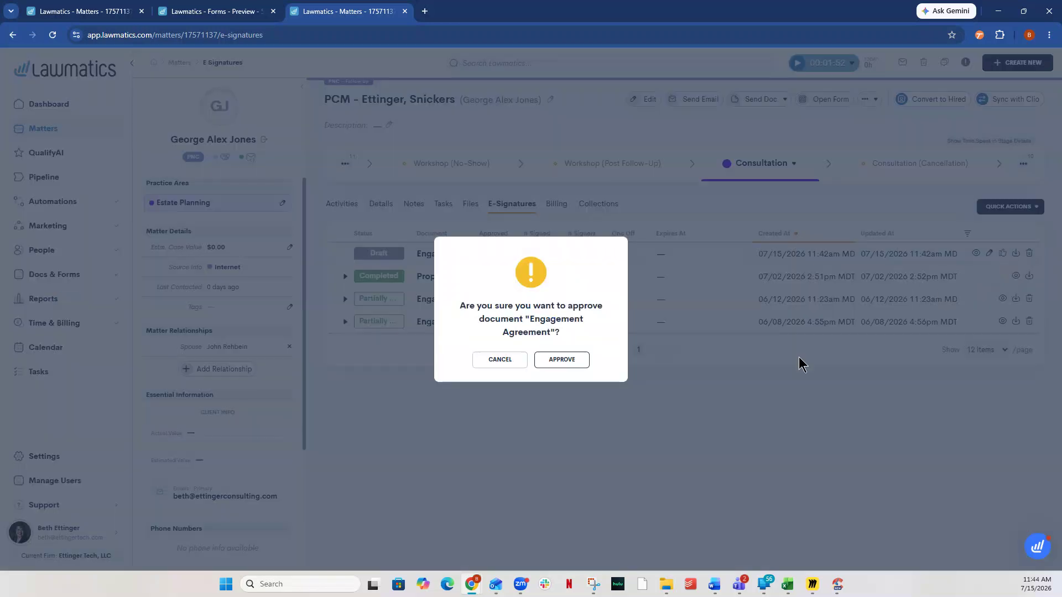
left_click(557, 360)
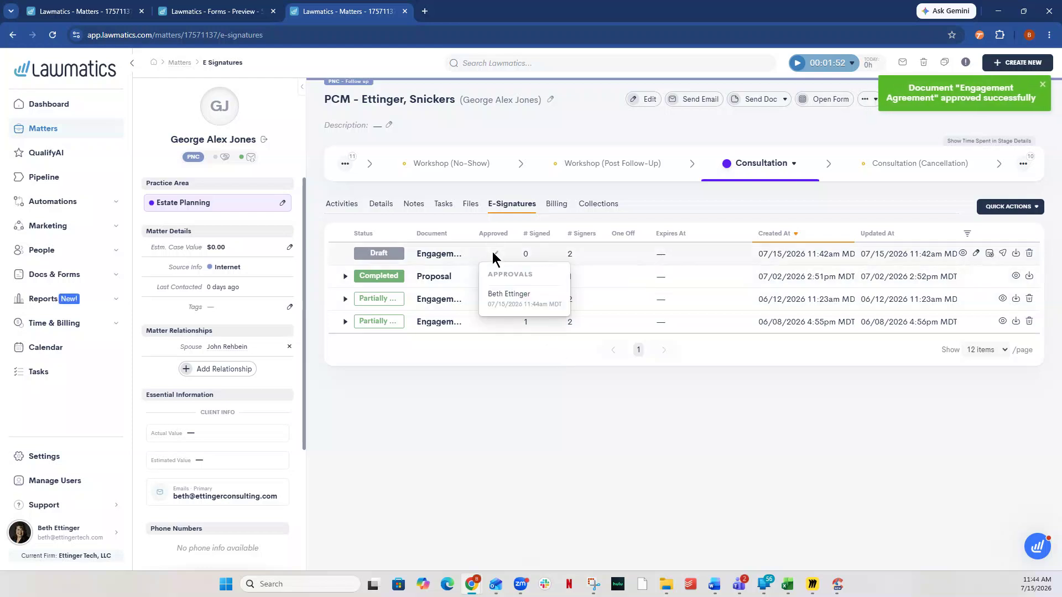
Step: Open the Engagement Agreement's text for editing before sending and insert "Hello, " in front of "Thank you for selecting"
left_click(976, 255)
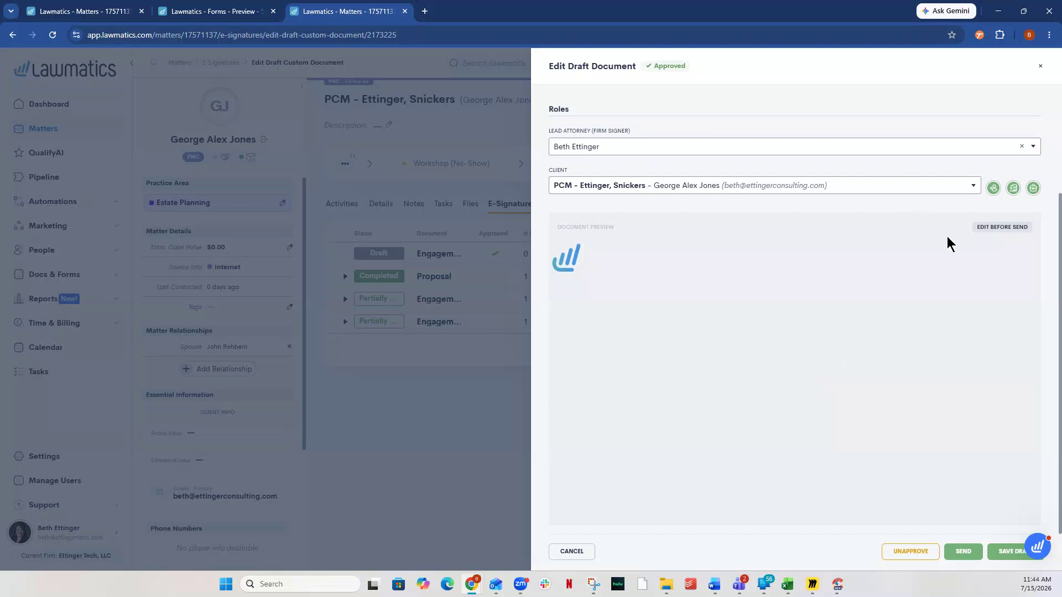
left_click(982, 228)
scroll(819, 411, "down", 5)
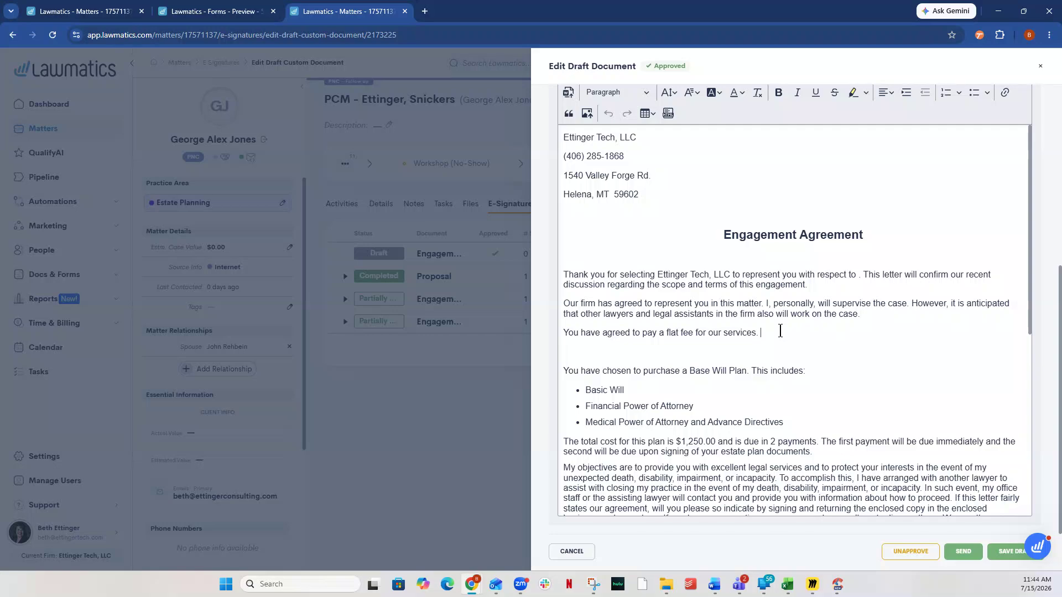
scroll(780, 331, "down", 6)
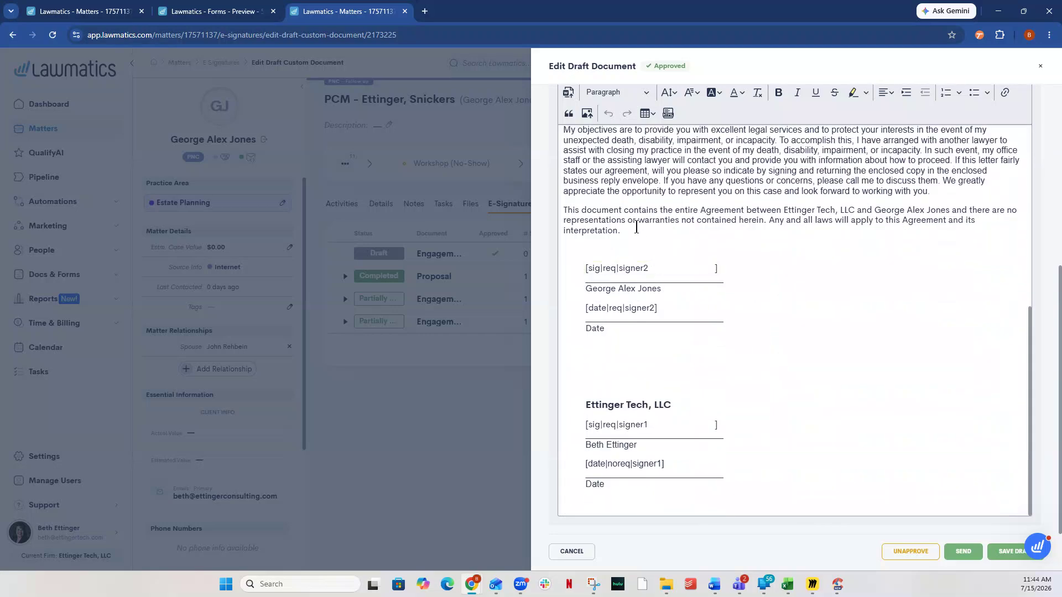
scroll(771, 353, "up", 10)
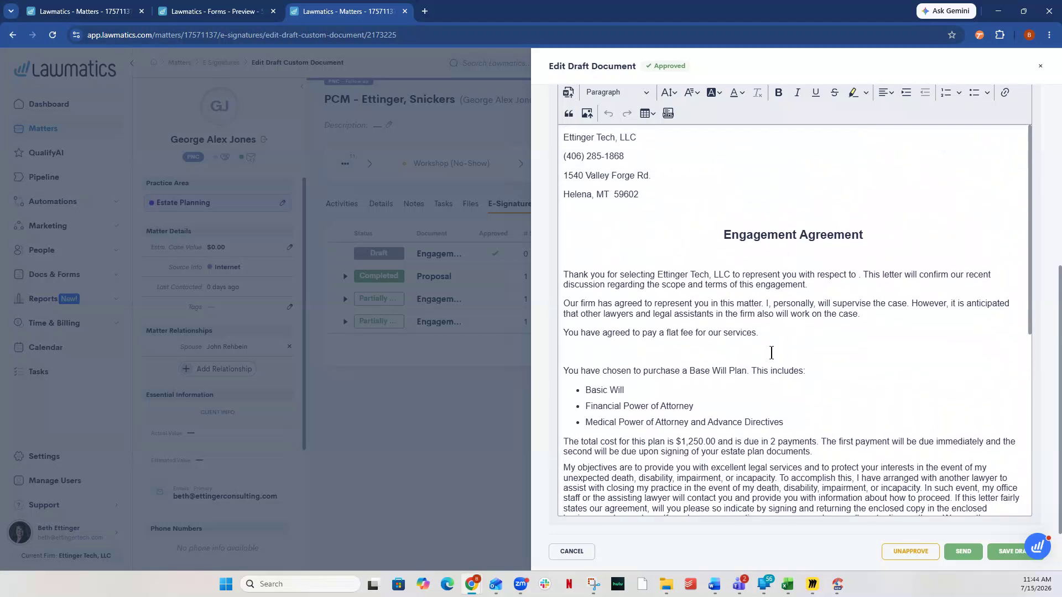
left_click(565, 275)
type("Hell")
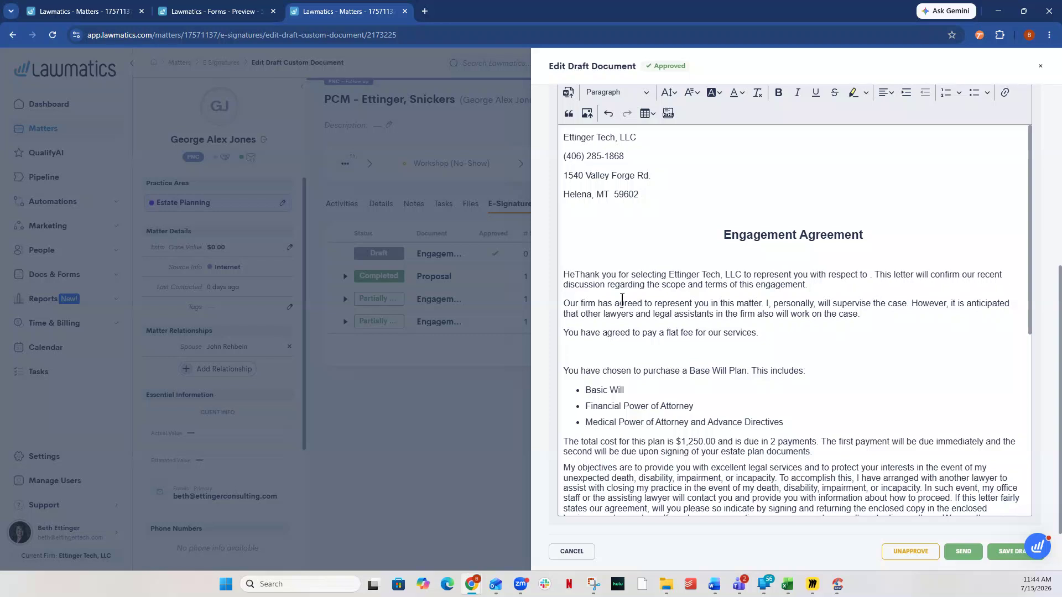
type("o,")
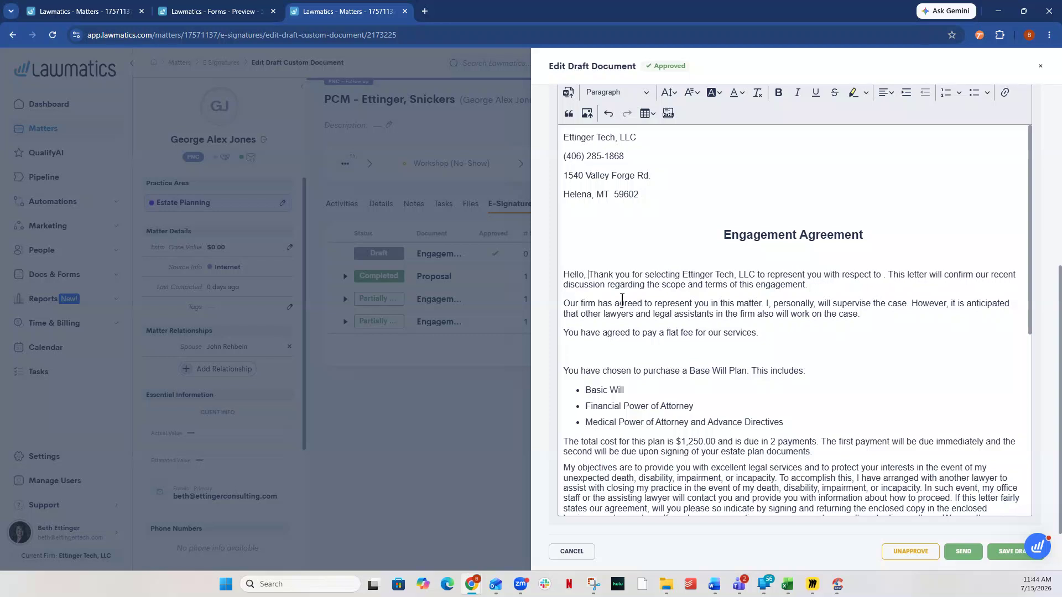
Step: Change "Thank" to lowercase "thank" after "Hello," in the agreement's opening sentence, and start saving the draft but cancel the save
key("Delete")
type("t")
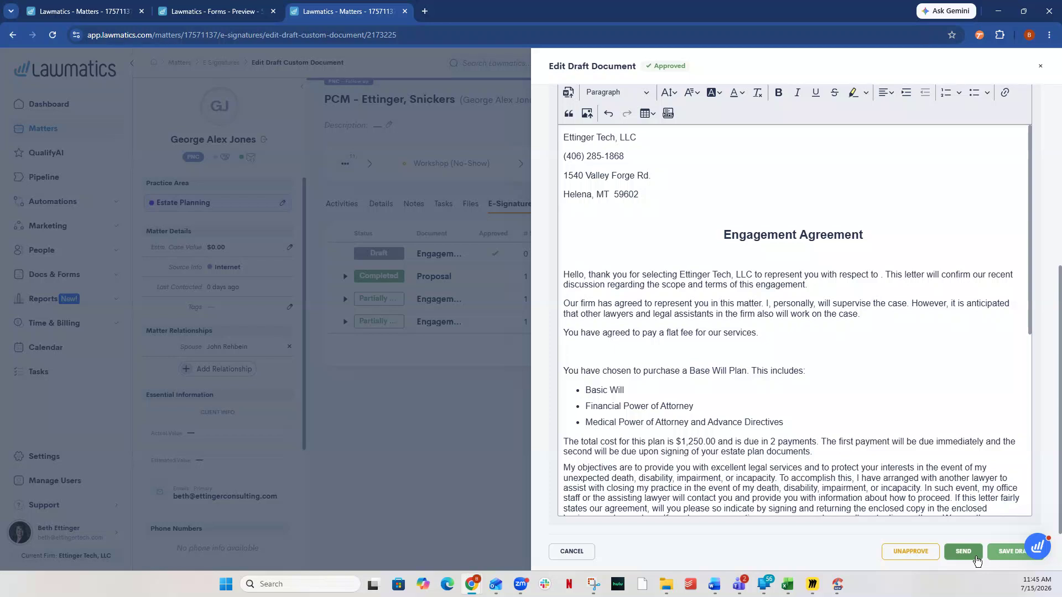
left_click(1002, 553)
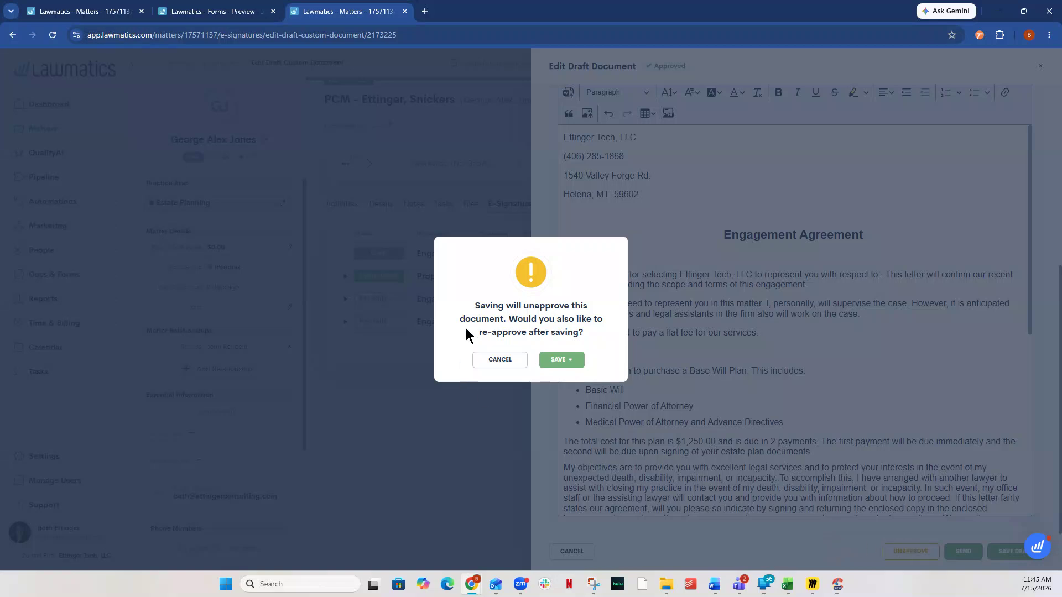
left_click(500, 360)
Step: Unapprove the draft Engagement Agreement, reopen its text for editing before sending, and close the draft without saving
left_click(898, 555)
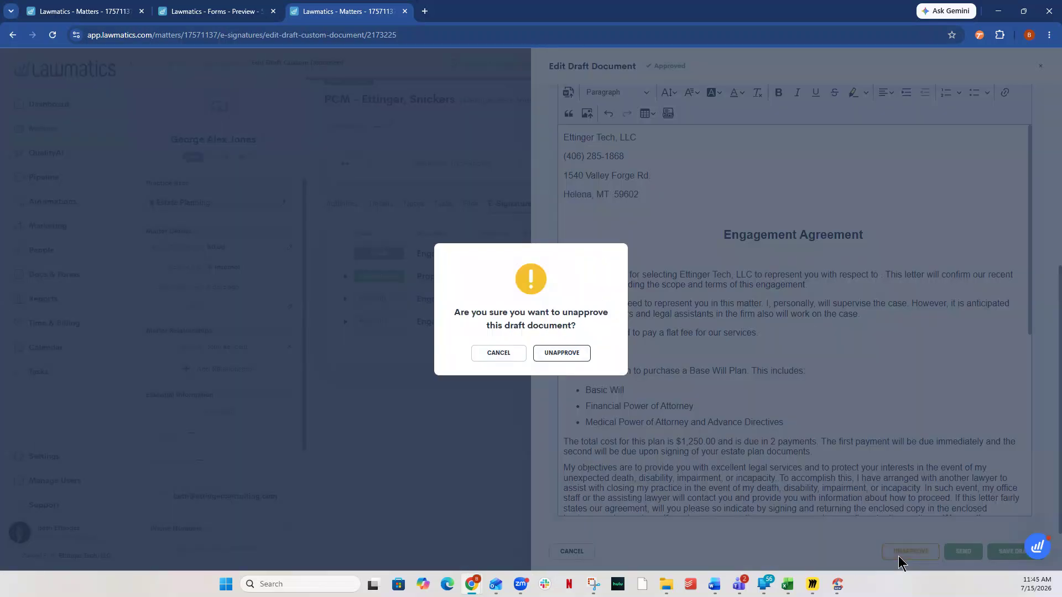
left_click(560, 354)
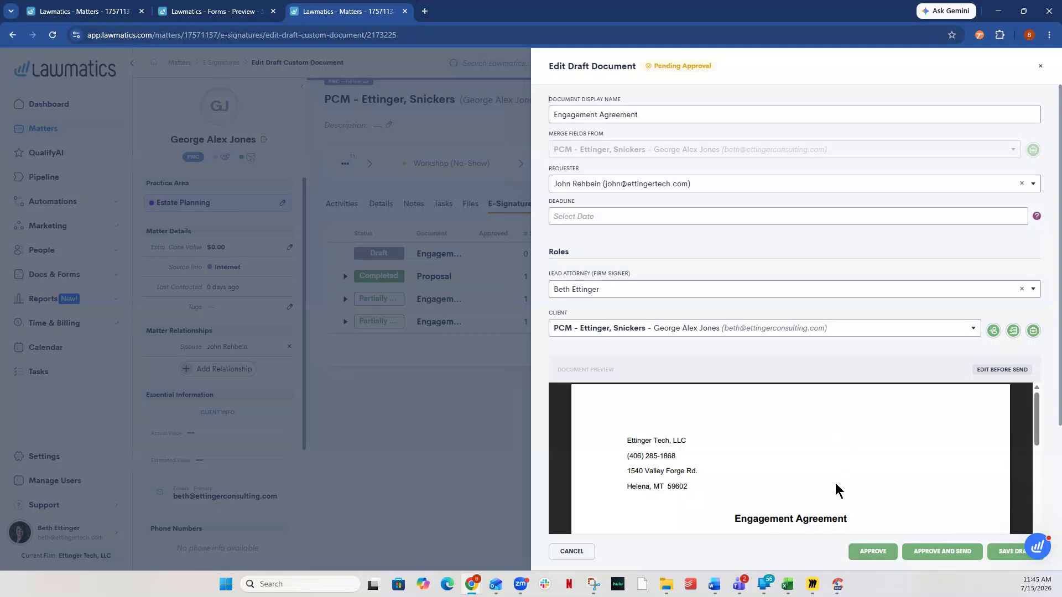
scroll(837, 466, "down", 3)
scroll(837, 467, "up", 3)
left_click(1007, 370)
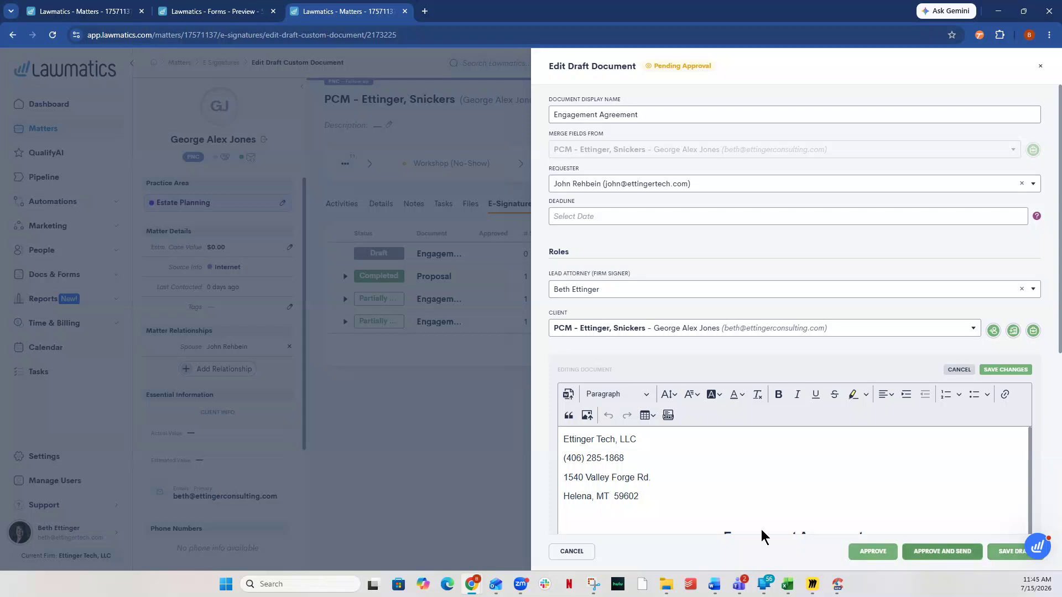
left_click(566, 552)
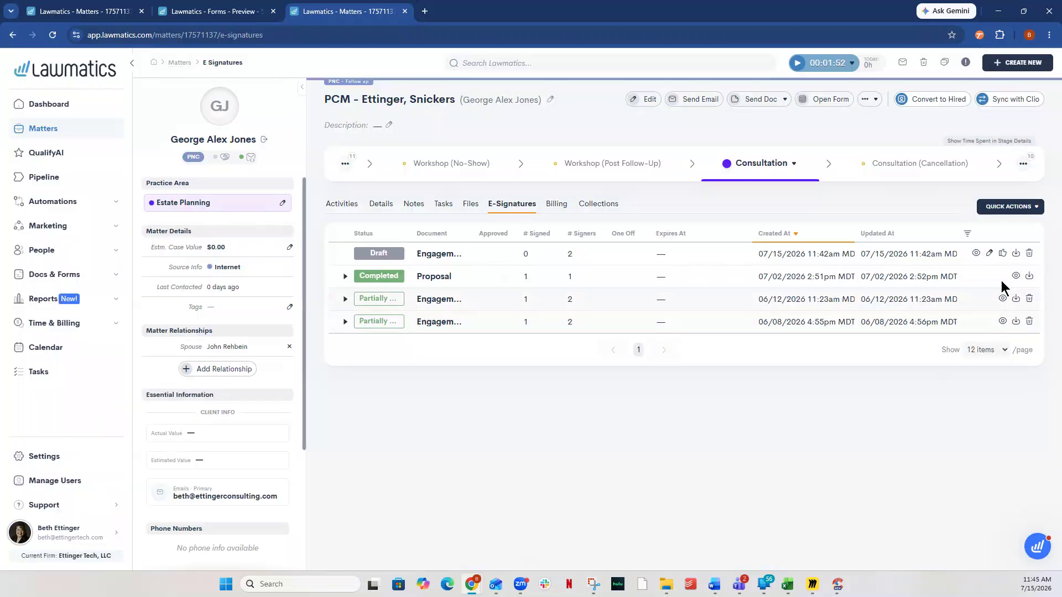
Step: Approve the draft Engagement Agreement from the e-signature document list and send it for signature using the email template
left_click(1002, 255)
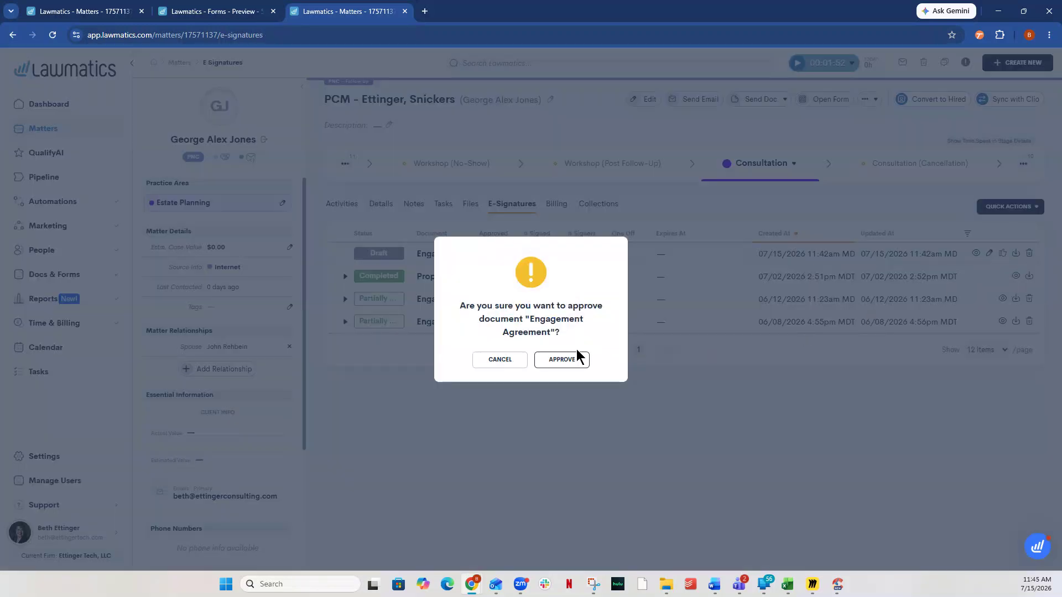
left_click(577, 359)
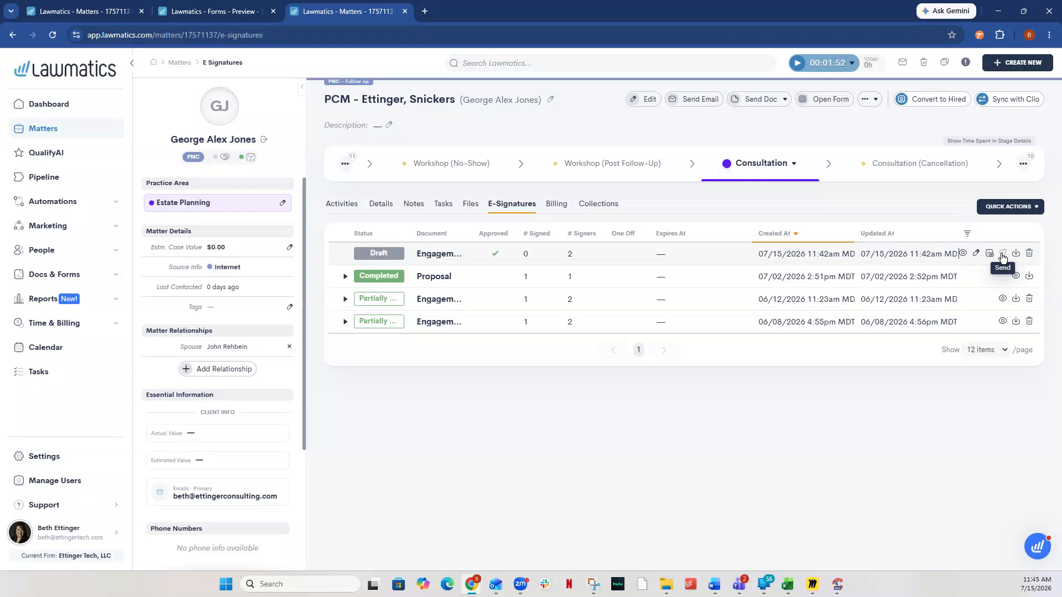
left_click(1003, 256)
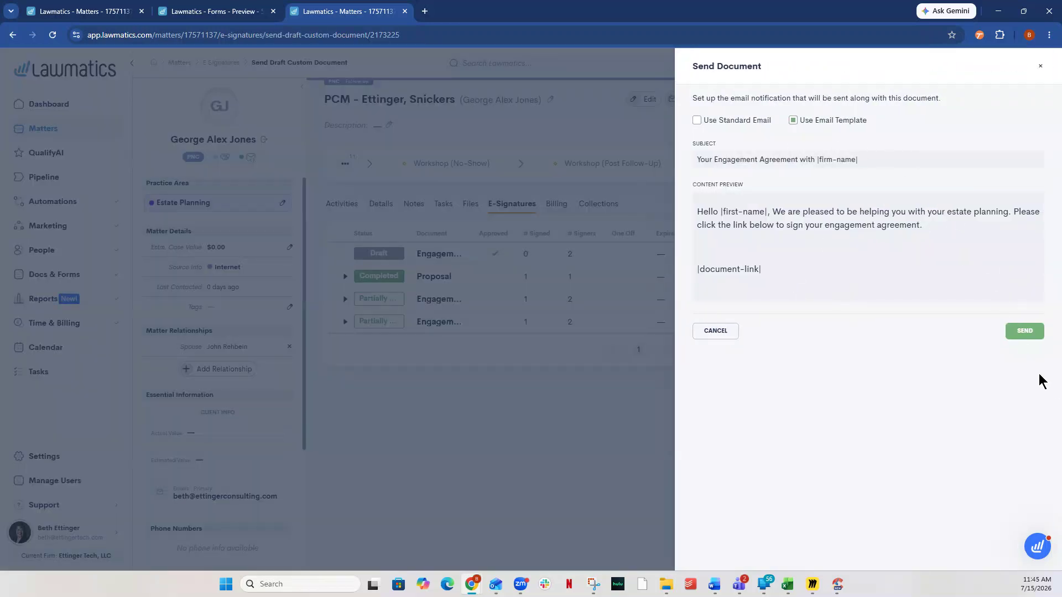
left_click(1024, 331)
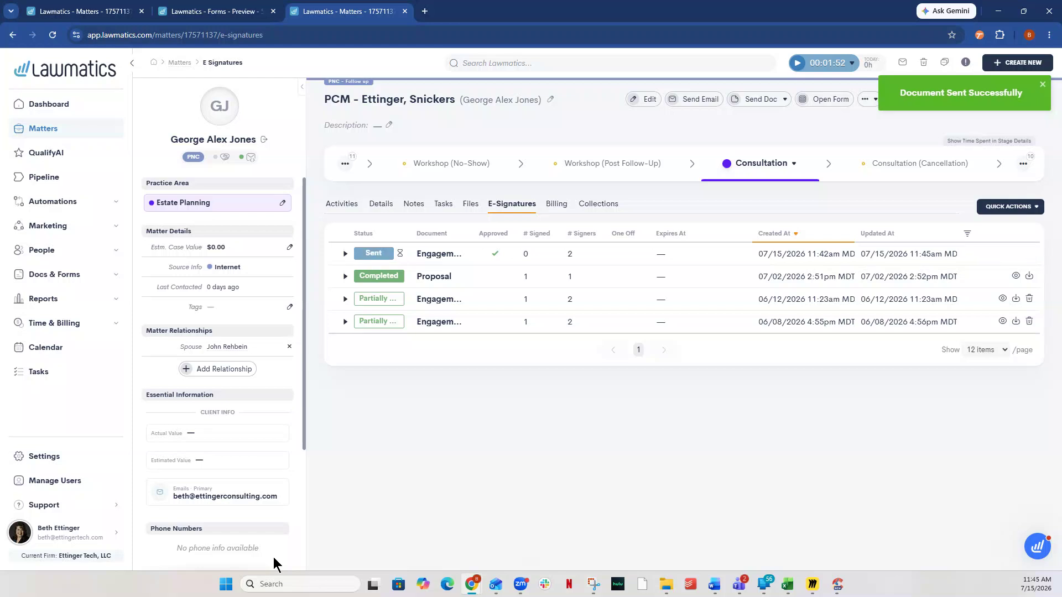